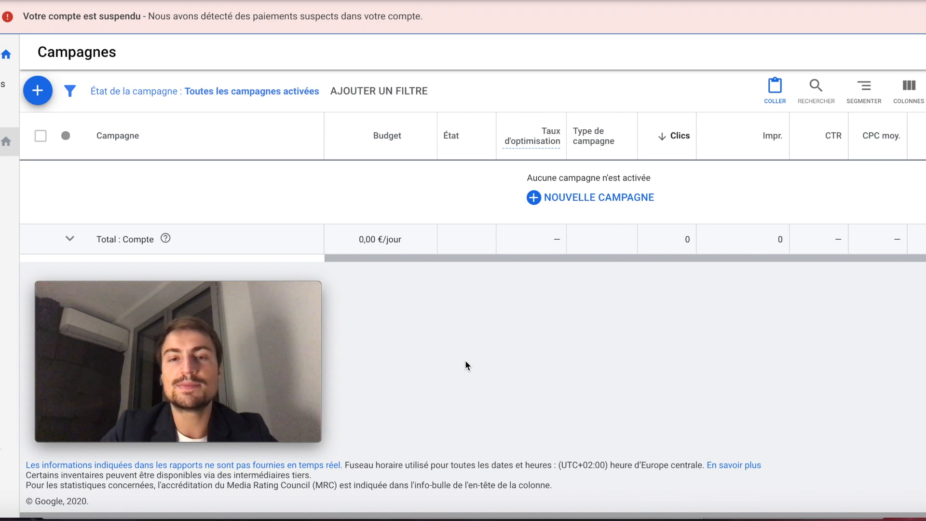
- Start a new campaign with the Prospects objective and the Réseau de recherche campaign type
{"action": "left_click", "coordinate": [550, 212]}
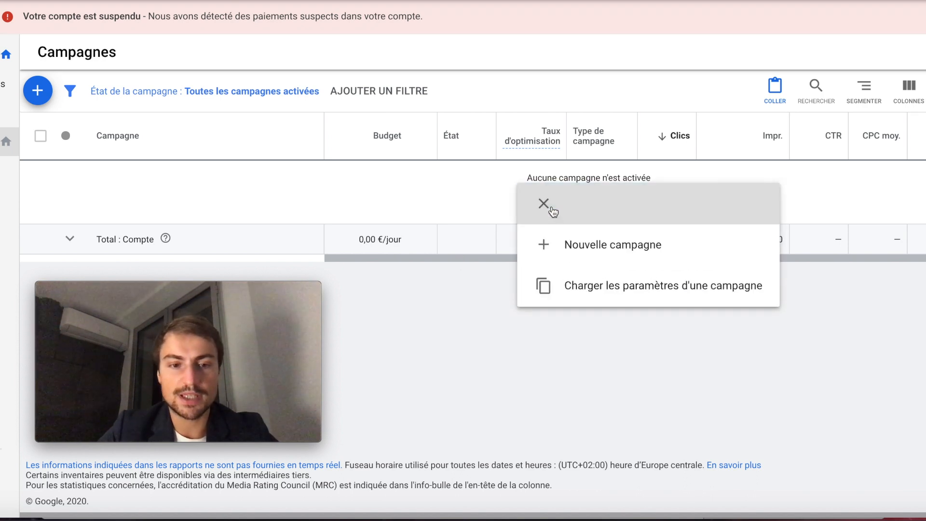
{"action": "left_click", "coordinate": [562, 244]}
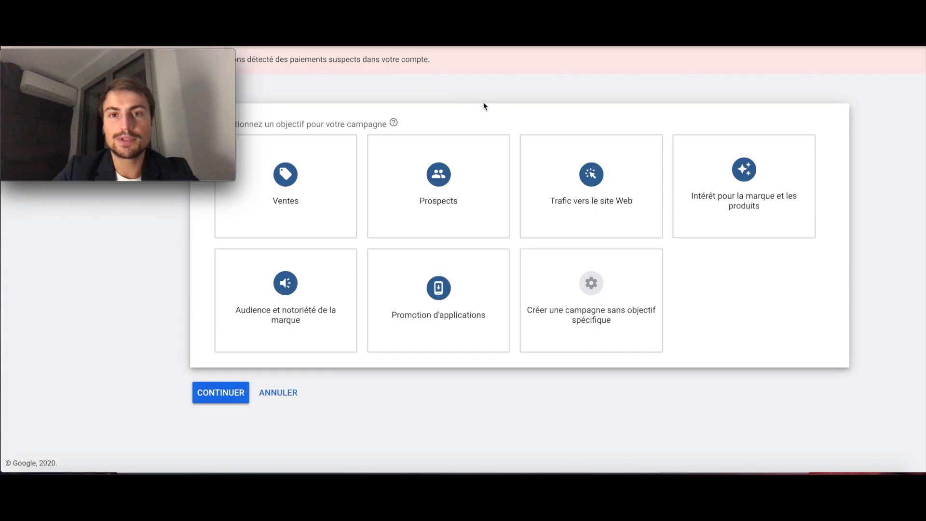
{"action": "mouse_move", "coordinate": [441, 189]}
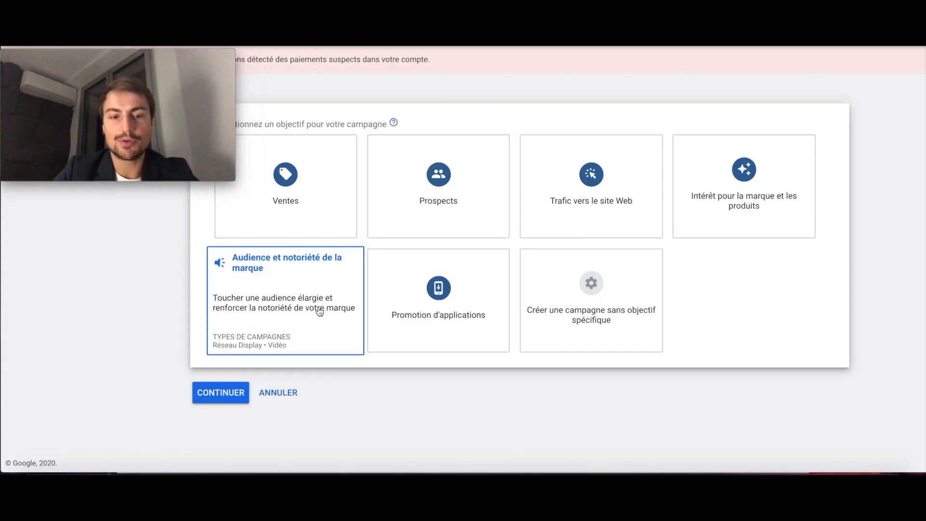
{"action": "left_click", "coordinate": [430, 212]}
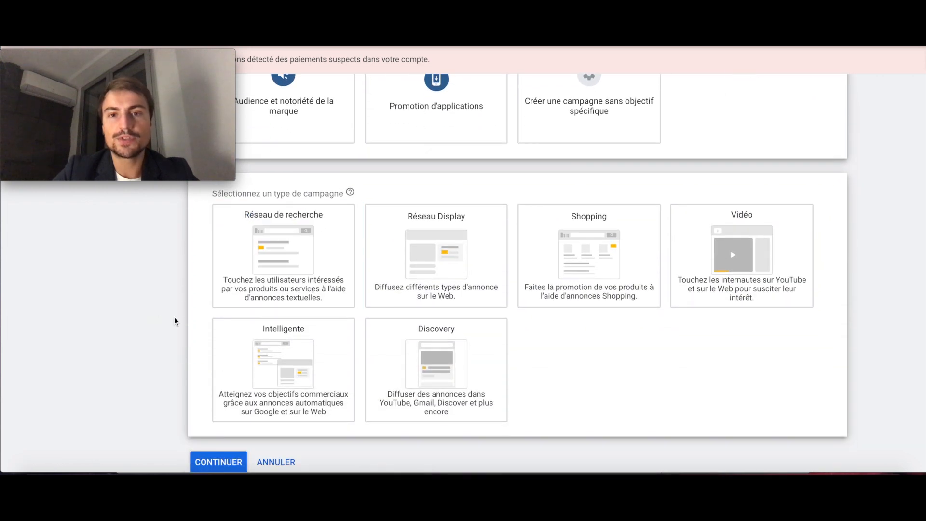
{"action": "left_click", "coordinate": [269, 265]}
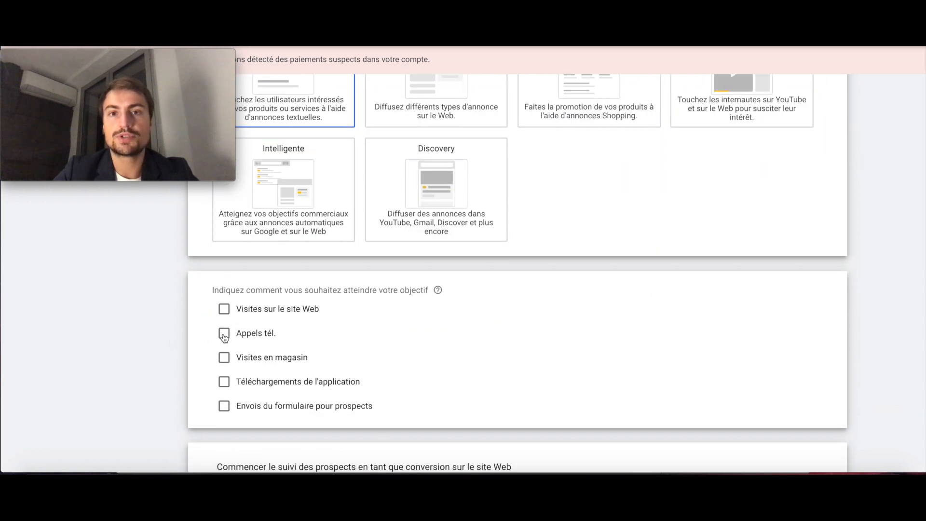
- Choose phone calls as the way to reach the objective, with France as country and the business phone number, and continue
{"action": "left_click", "coordinate": [224, 334]}
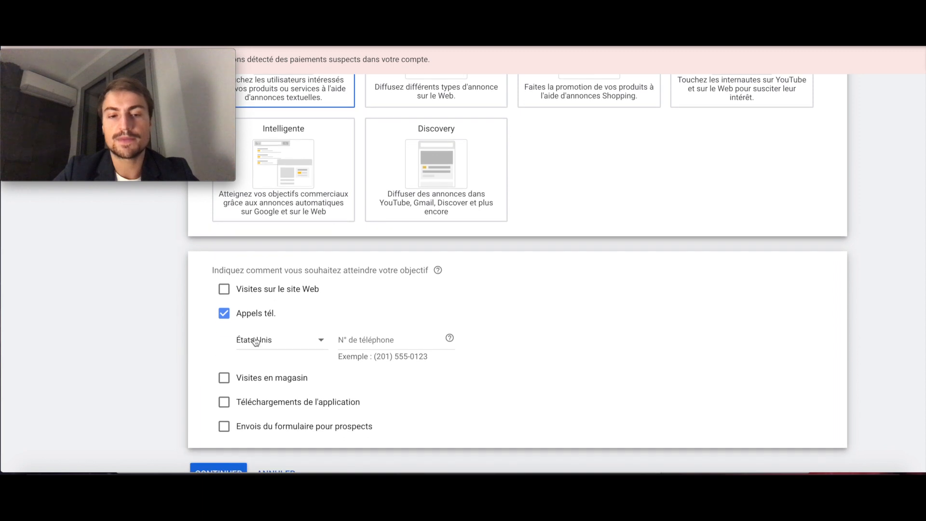
{"action": "left_click", "coordinate": [257, 343]}
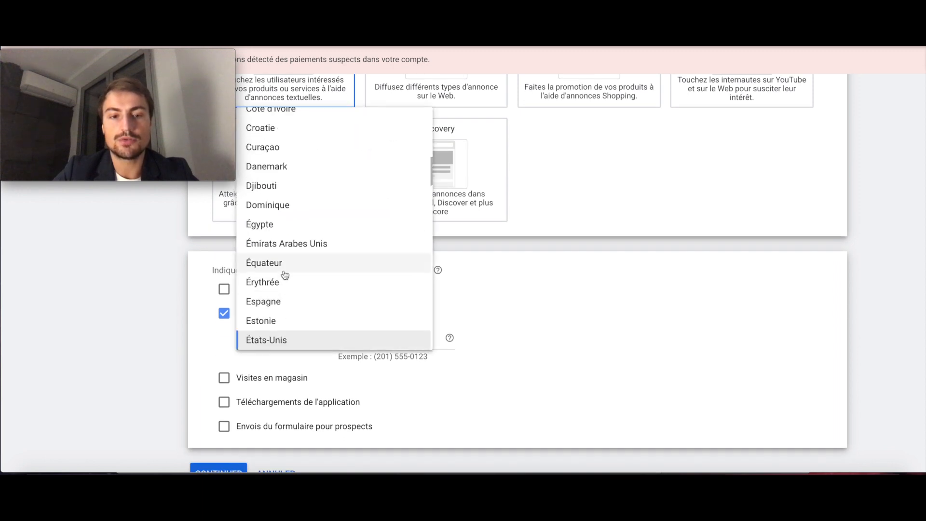
{"action": "scroll", "coordinate": [285, 275], "scroll_direction": "down", "scroll_amount": 3}
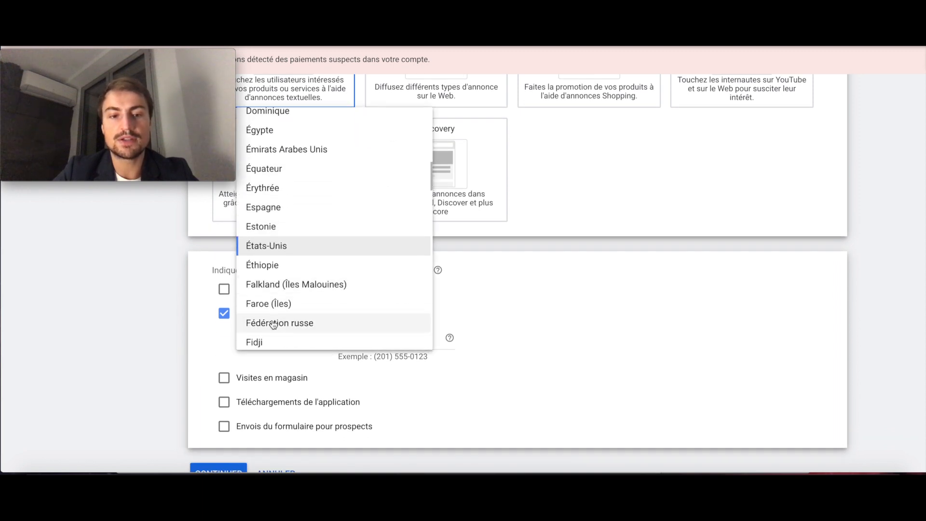
{"action": "scroll", "coordinate": [274, 325], "scroll_direction": "down", "scroll_amount": 2}
{"action": "left_click", "coordinate": [261, 326]}
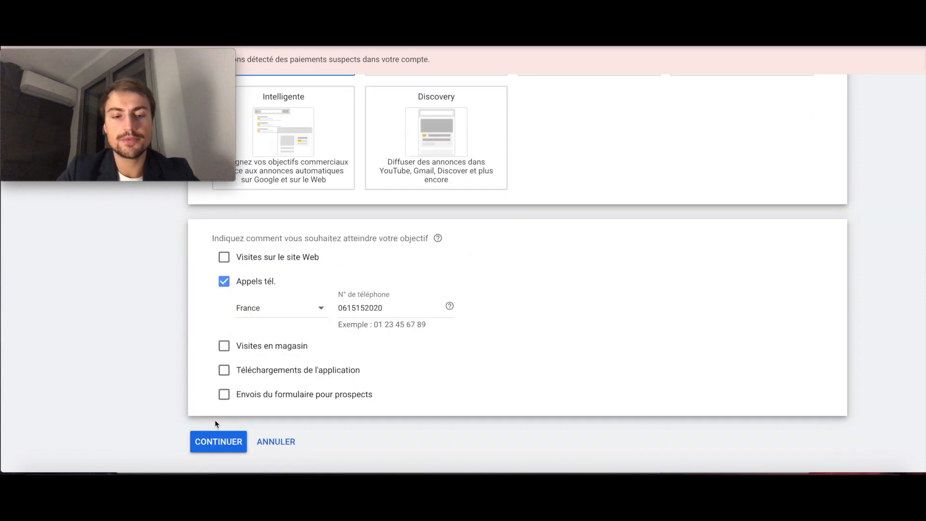
{"action": "left_click", "coordinate": [218, 441]}
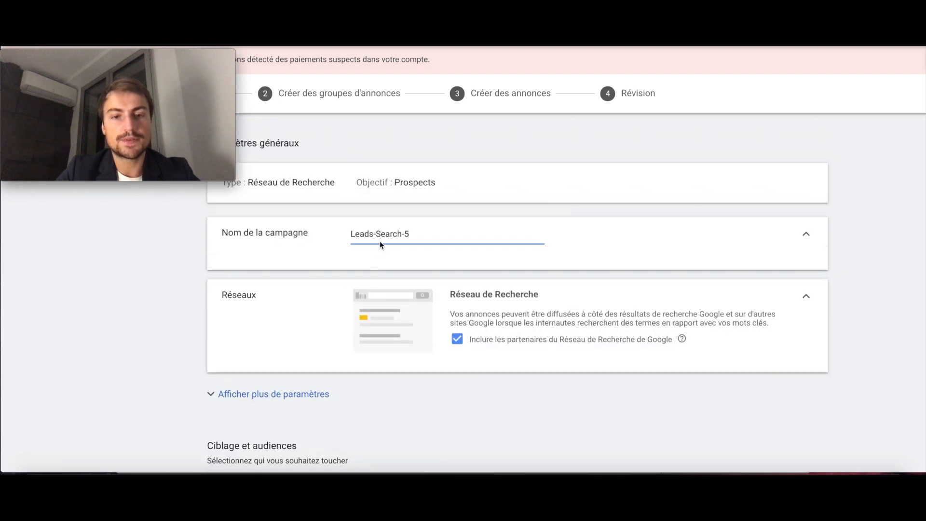
- Exclude Google's search network partners from the campaign's networks
{"action": "scroll", "coordinate": [374, 285], "scroll_direction": "down", "scroll_amount": 1}
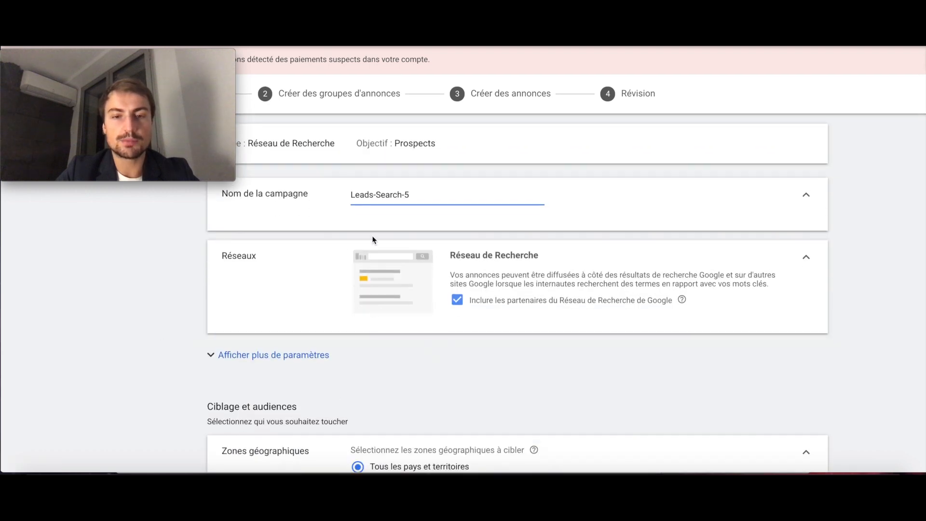
{"action": "scroll", "coordinate": [398, 317], "scroll_direction": "down", "scroll_amount": 2}
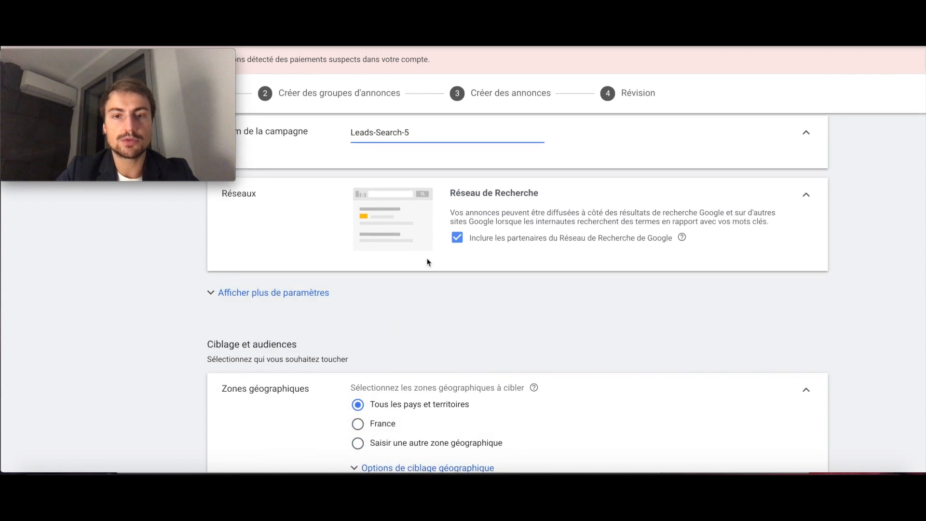
{"action": "left_click", "coordinate": [458, 237]}
- Set the average daily budget to 10 €, then save the campaign settings and continue to the ad groups
{"action": "scroll", "coordinate": [418, 299], "scroll_direction": "down", "scroll_amount": 3}
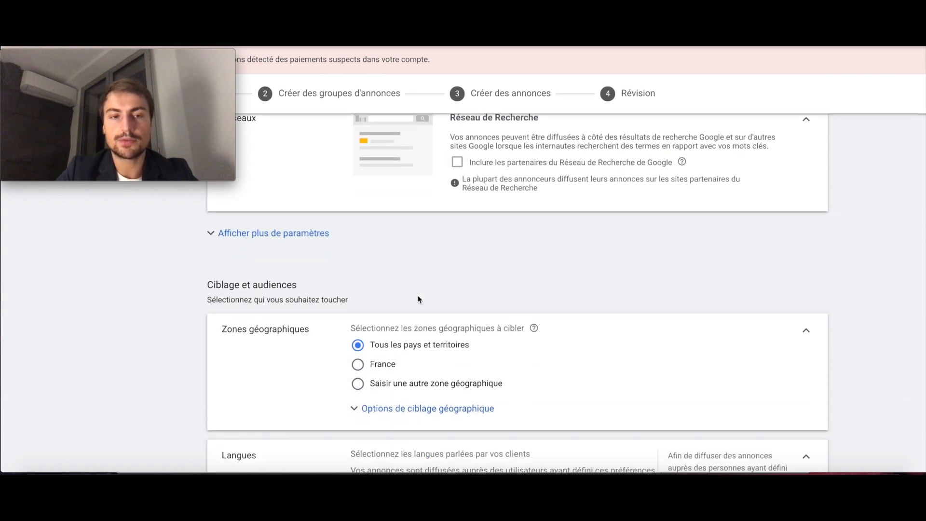
{"action": "scroll", "coordinate": [392, 262], "scroll_direction": "down", "scroll_amount": 3}
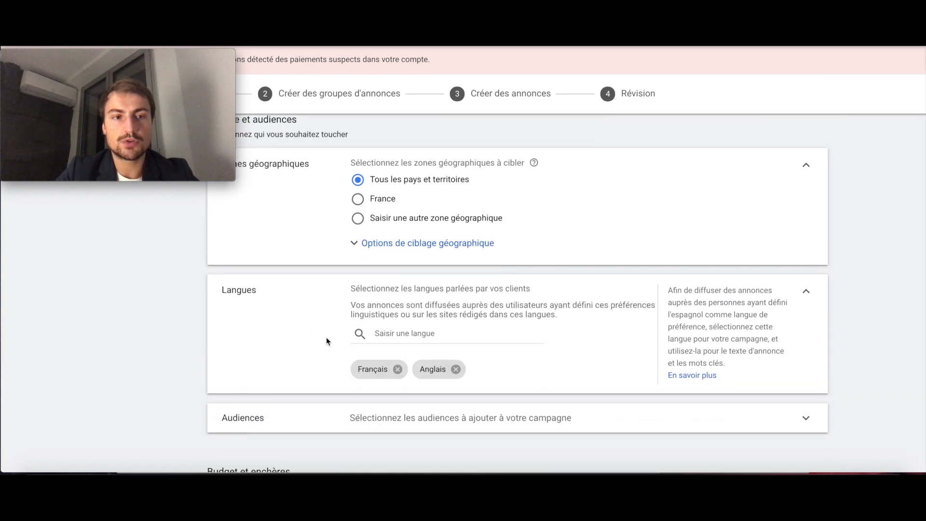
{"action": "scroll", "coordinate": [291, 323], "scroll_direction": "down", "scroll_amount": 3}
{"action": "scroll", "coordinate": [448, 319], "scroll_direction": "down", "scroll_amount": 3}
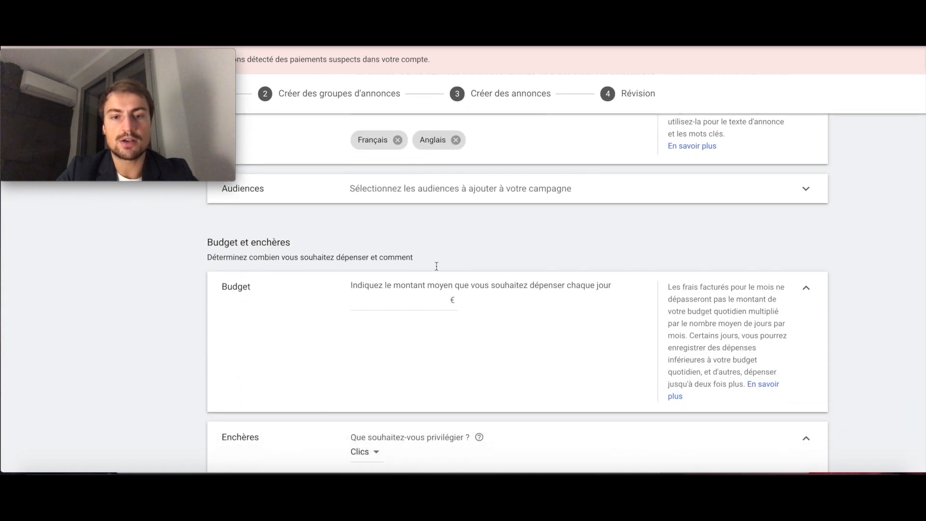
{"action": "left_click", "coordinate": [425, 309]}
{"action": "type", "text": "10"}
{"action": "scroll", "coordinate": [422, 312], "scroll_direction": "down", "scroll_amount": 8}
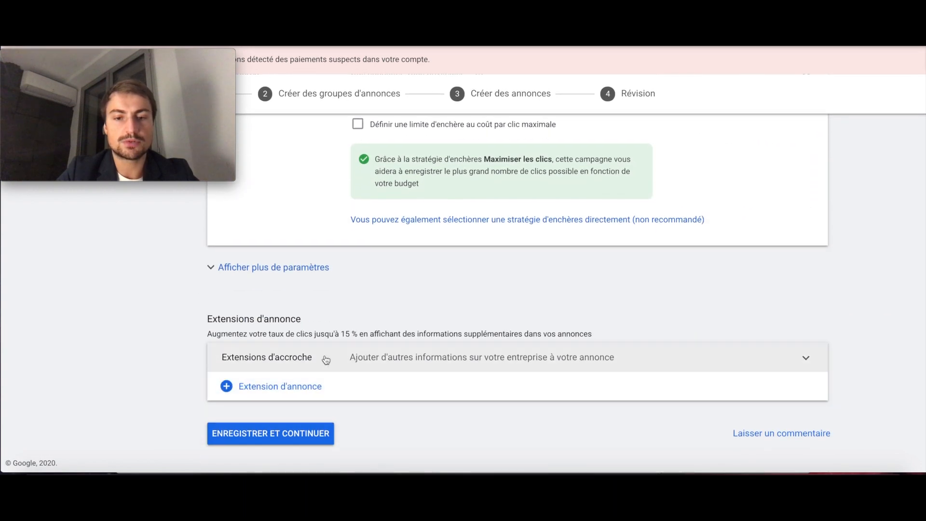
{"action": "left_click", "coordinate": [268, 434]}
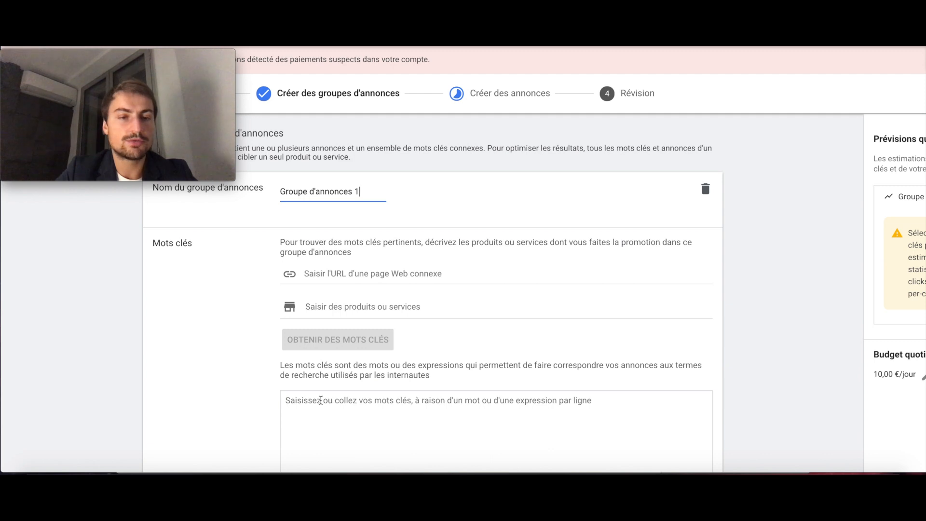
- Add the keyword TEST to Groupe d'annonces 1, then save and continue to ad creation
{"action": "left_click", "coordinate": [320, 401]}
{"action": "type", "text": "TEST"}
{"action": "key", "text": "Return"}
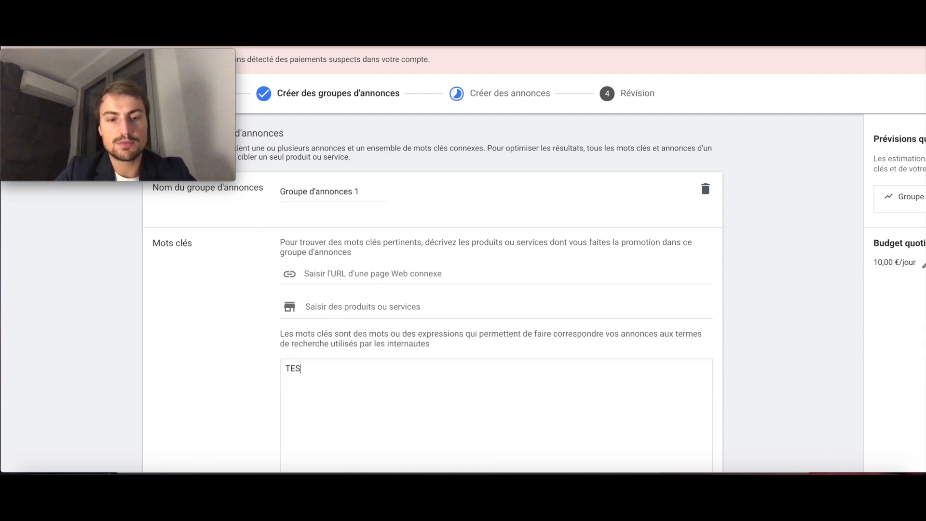
{"action": "scroll", "coordinate": [435, 386], "scroll_direction": "down", "scroll_amount": 4}
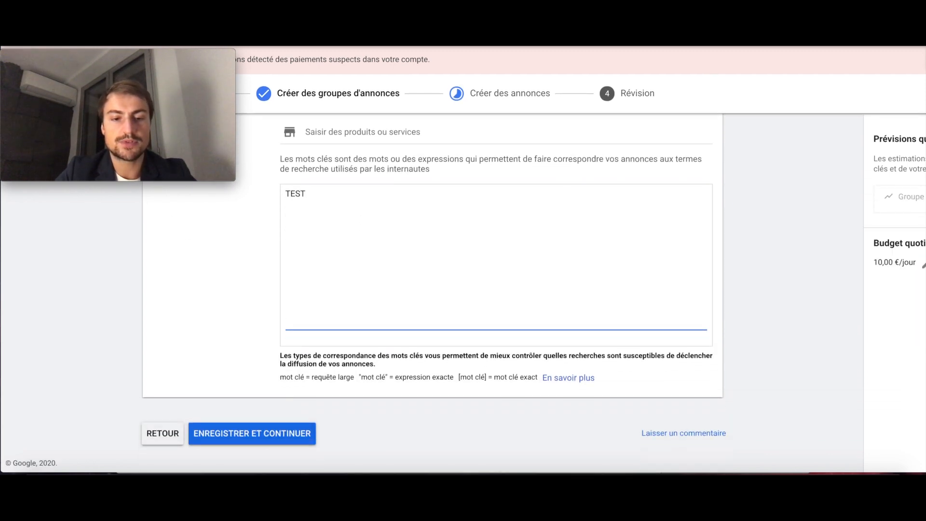
{"action": "left_click", "coordinate": [235, 436]}
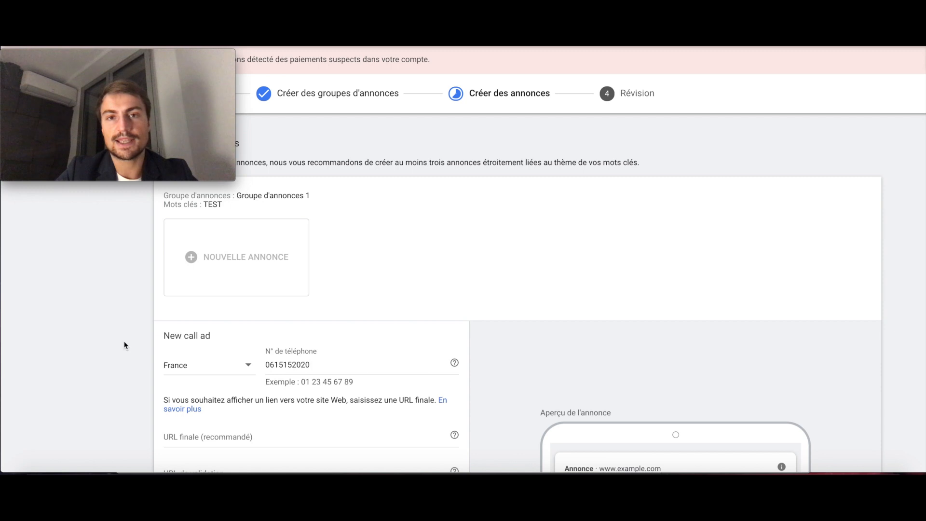
{"action": "scroll", "coordinate": [124, 346], "scroll_direction": "down", "scroll_amount": 1}
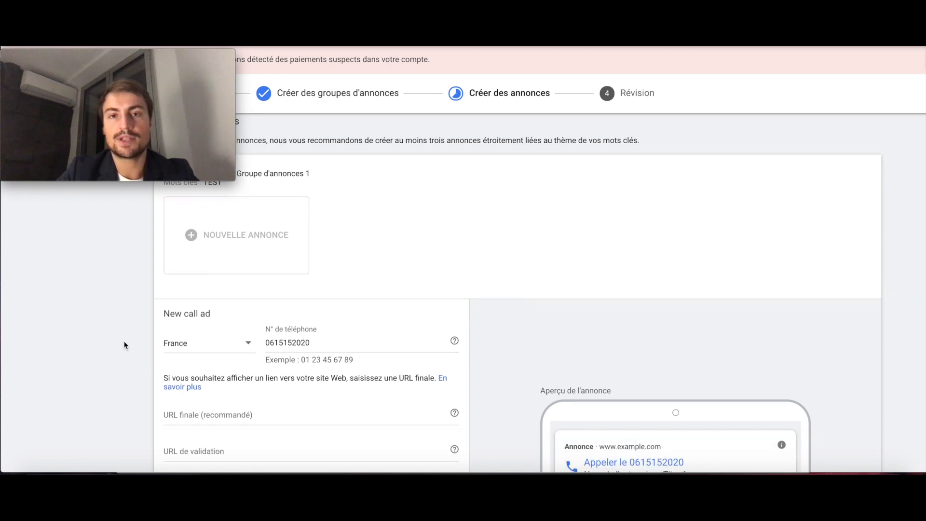
{"action": "scroll", "coordinate": [124, 345], "scroll_direction": "down", "scroll_amount": 1}
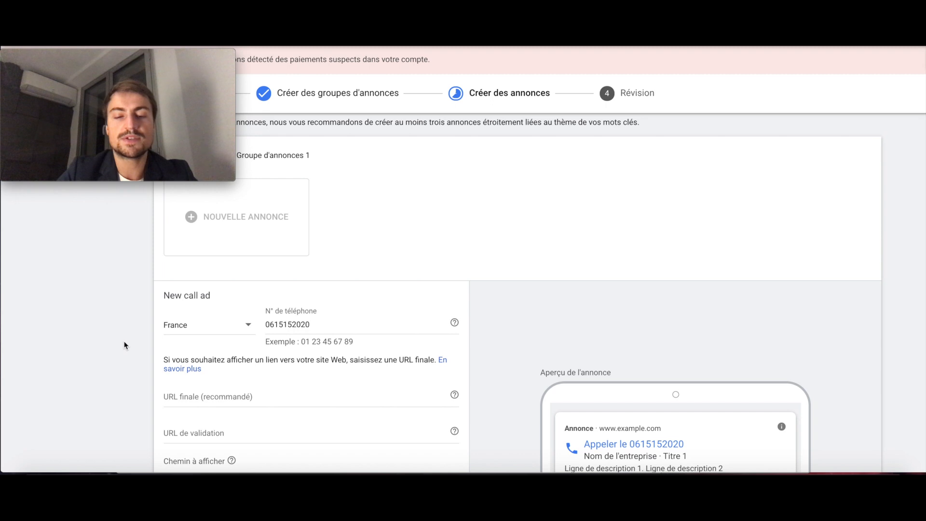
{"action": "scroll", "coordinate": [124, 345], "scroll_direction": "down", "scroll_amount": 1}
{"action": "scroll", "coordinate": [289, 313], "scroll_direction": "down", "scroll_amount": 3}
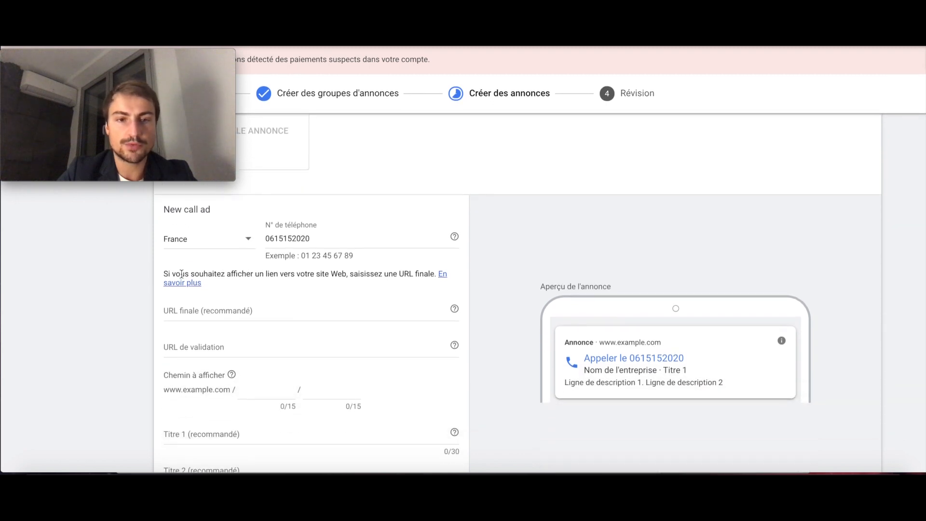
{"action": "scroll", "coordinate": [270, 337], "scroll_direction": "down", "scroll_amount": 1}
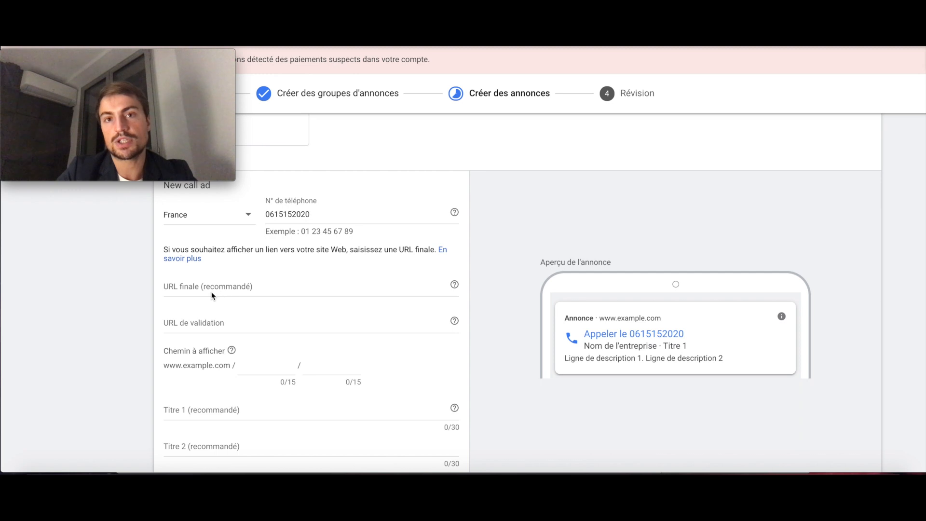
{"action": "left_click", "coordinate": [196, 325]}
{"action": "left_click", "coordinate": [136, 319]}
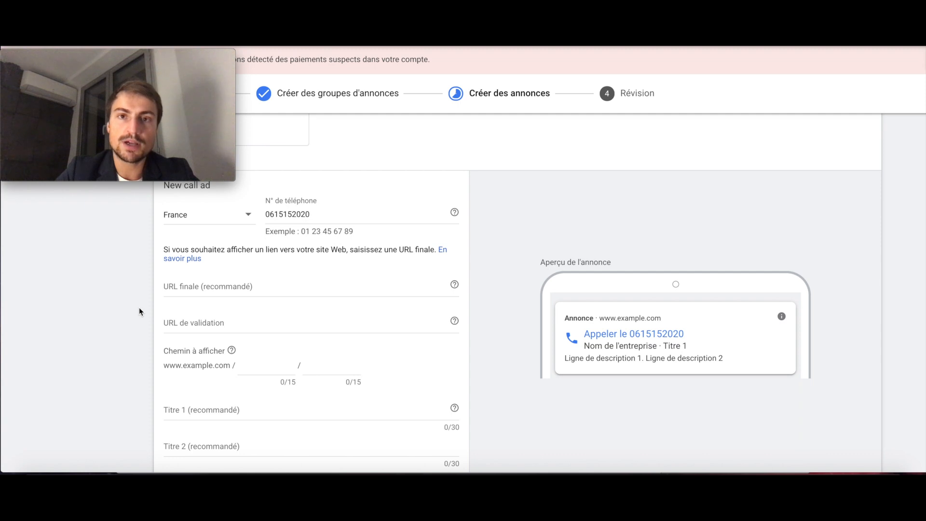
{"action": "left_click", "coordinate": [174, 288]}
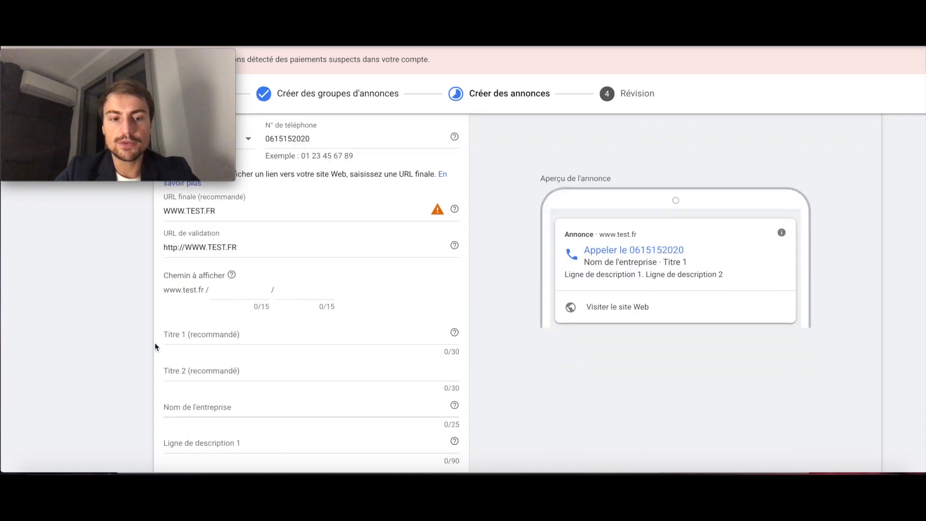
- Enter WEBMARKETSCHOOL as the business name of the call ad
{"action": "scroll", "coordinate": [155, 345], "scroll_direction": "down", "scroll_amount": 1}
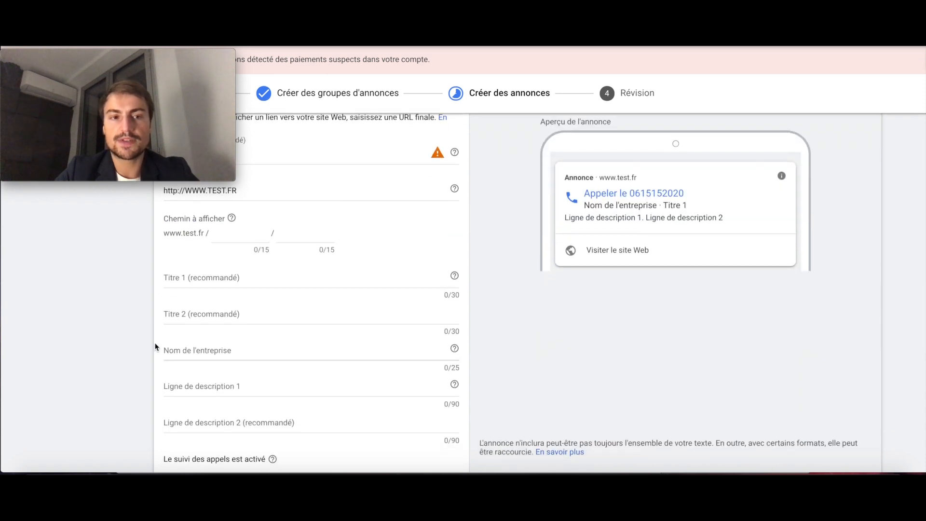
{"action": "scroll", "coordinate": [135, 323], "scroll_direction": "down", "scroll_amount": 1}
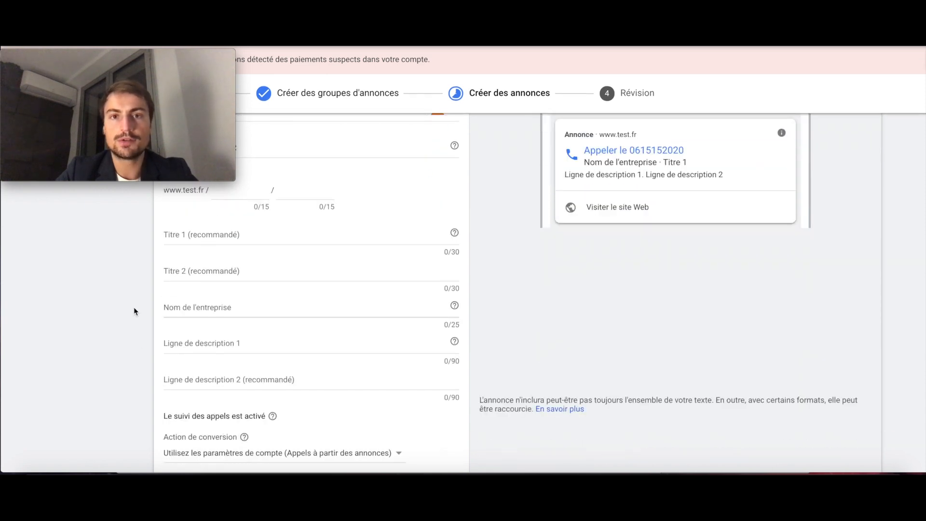
{"action": "left_click", "coordinate": [165, 311]}
{"action": "type", "text": "WEBMARKETSCHOOL"}
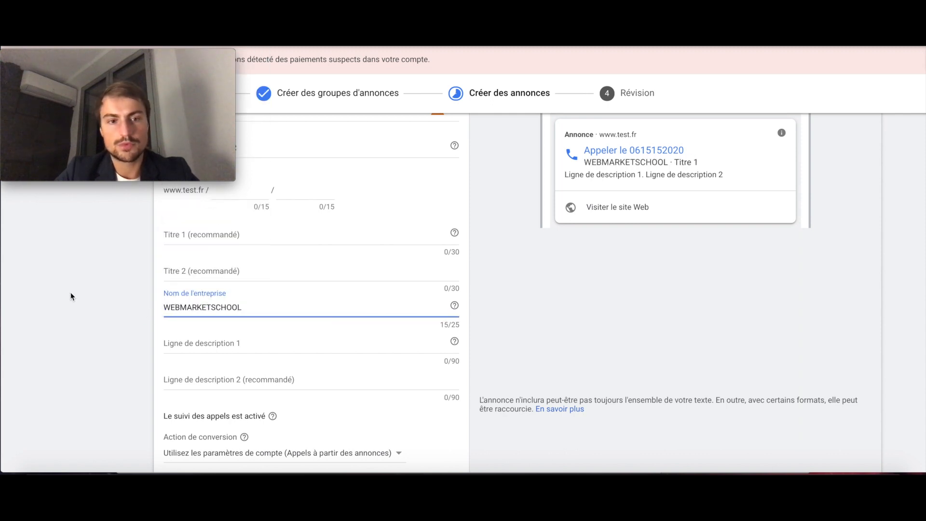
- Set the call ad's first title to EXAMPLE and its second title to EXAMPLE 2
{"action": "scroll", "coordinate": [72, 296], "scroll_direction": "up", "scroll_amount": 2}
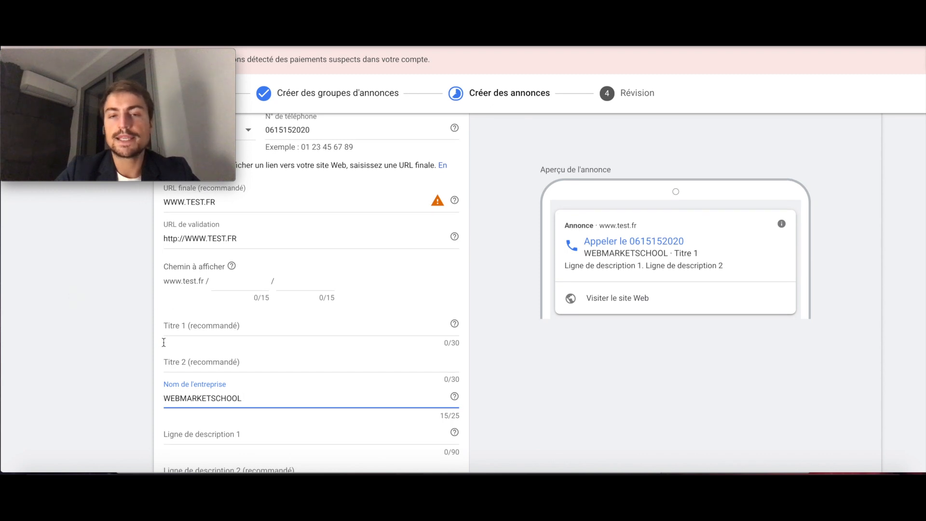
{"action": "scroll", "coordinate": [153, 341], "scroll_direction": "down", "scroll_amount": 1}
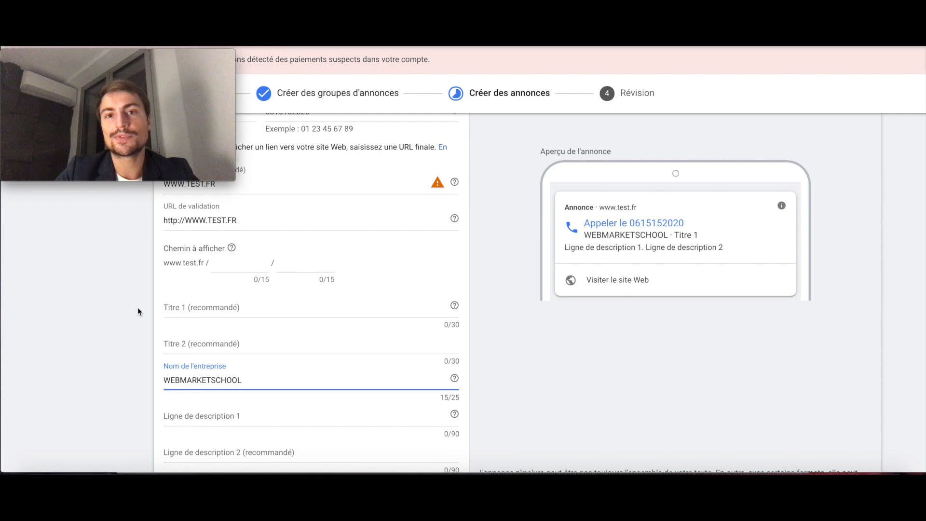
{"action": "left_click", "coordinate": [182, 305]}
{"action": "type", "text": "EXAMPLE"}
{"action": "left_click", "coordinate": [185, 326]}
{"action": "type", "text": "EXAMPLE 2"}
{"action": "left_click", "coordinate": [146, 347]}
{"action": "scroll", "coordinate": [147, 347], "scroll_direction": "down", "scroll_amount": 1}
{"action": "scroll", "coordinate": [132, 307], "scroll_direction": "up", "scroll_amount": 2}
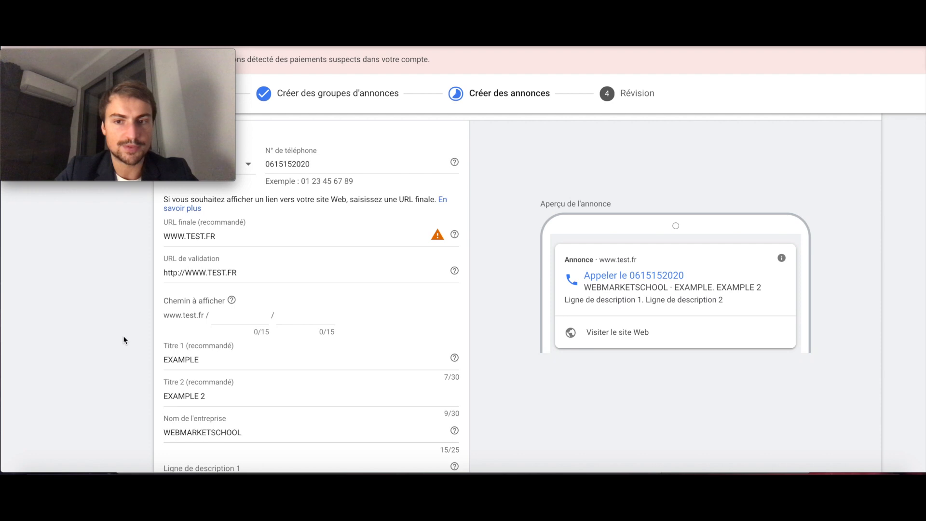
- Enter TEST as the first description line of the call ad
{"action": "scroll", "coordinate": [439, 316], "scroll_direction": "down", "scroll_amount": 2}
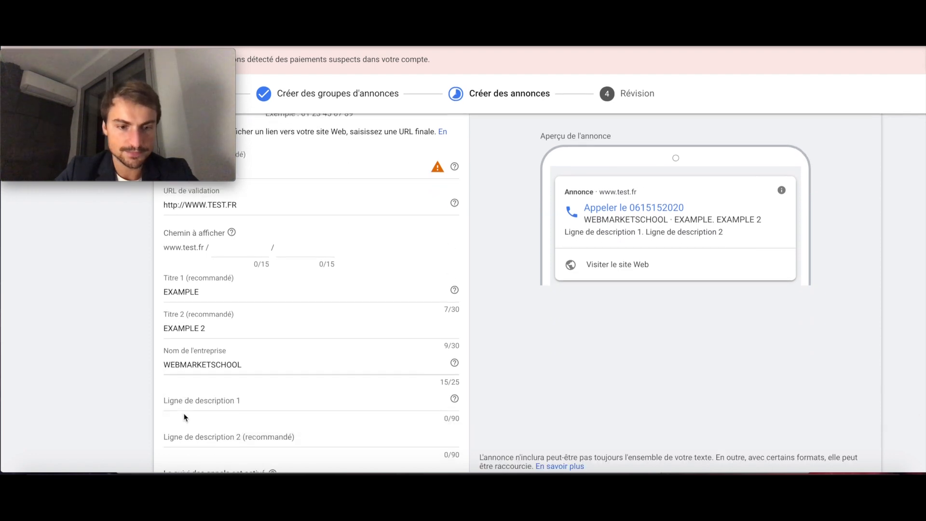
{"action": "scroll", "coordinate": [185, 417], "scroll_direction": "down", "scroll_amount": 2}
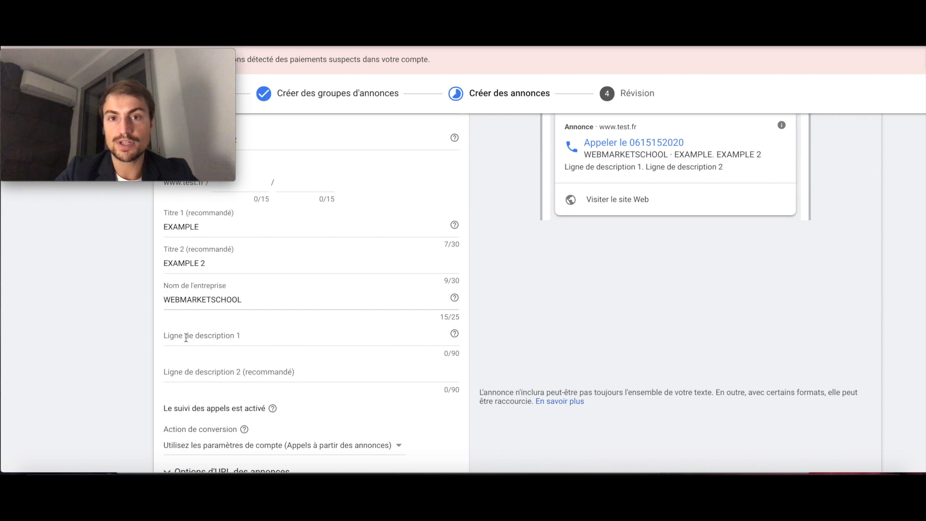
{"action": "left_click", "coordinate": [186, 338]}
{"action": "type", "text": "TEST"}
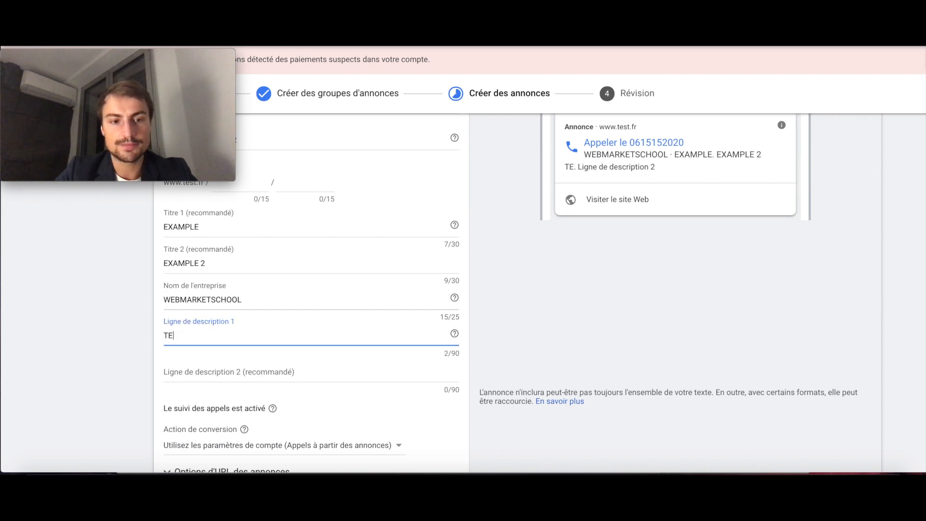
- Enter TEST 2 as the second description line of the call ad
{"action": "left_click", "coordinate": [175, 372]}
{"action": "type", "text": "TEST"}
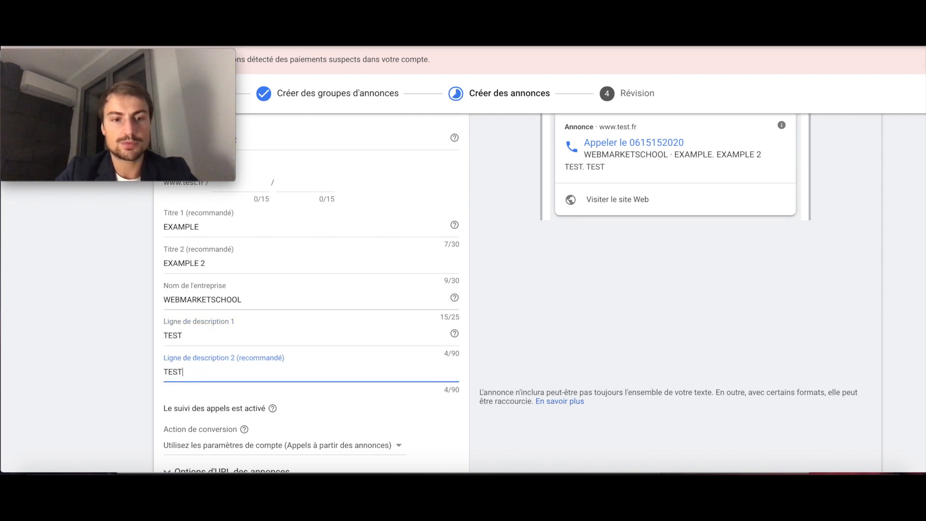
{"action": "type", "text": "2"}
- Fill both display path fields of the call ad with TEST
{"action": "scroll", "coordinate": [185, 371], "scroll_direction": "up", "scroll_amount": 3}
{"action": "left_click", "coordinate": [221, 292]}
{"action": "type", "text": "TE"}
{"action": "type", "text": "ST"}
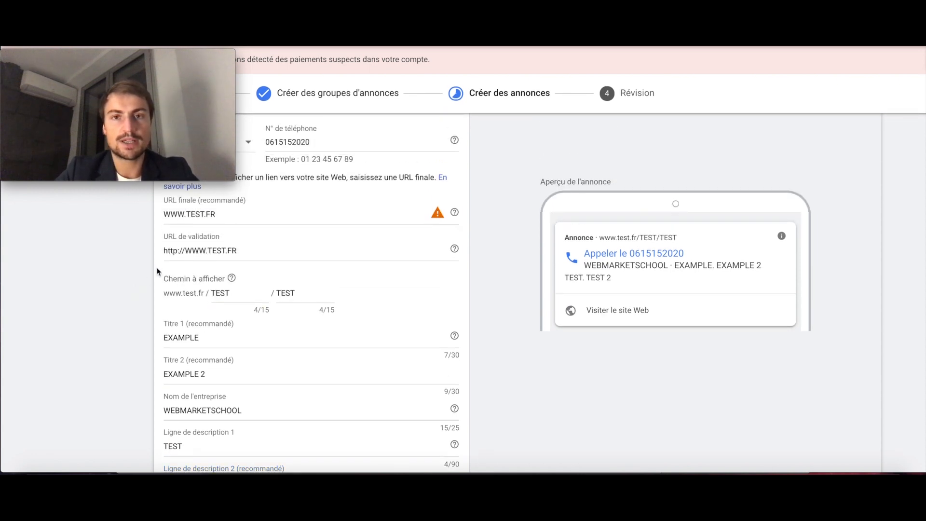
- Set the call ad's conversion action to Appels à partir des annonces
{"action": "scroll", "coordinate": [135, 287], "scroll_direction": "down", "scroll_amount": 5}
{"action": "scroll", "coordinate": [137, 287], "scroll_direction": "up", "scroll_amount": 3}
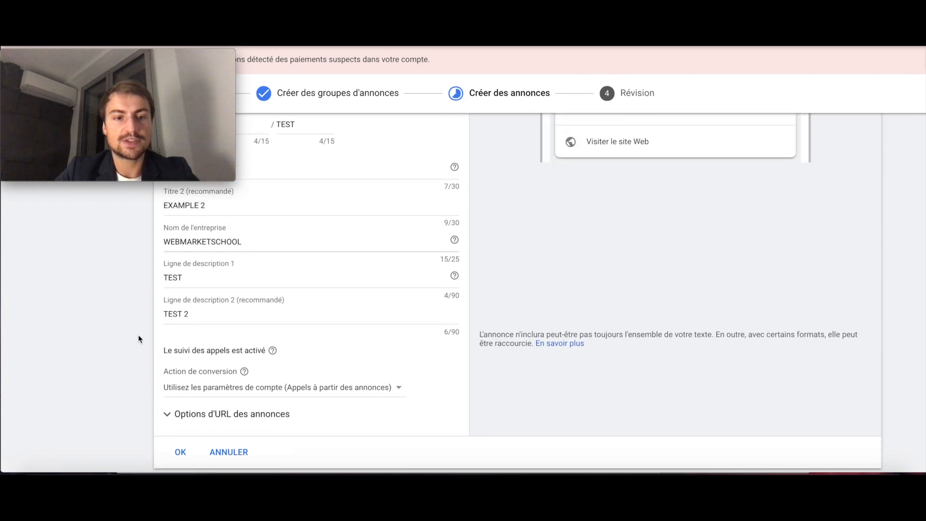
{"action": "scroll", "coordinate": [147, 346], "scroll_direction": "down", "scroll_amount": 2}
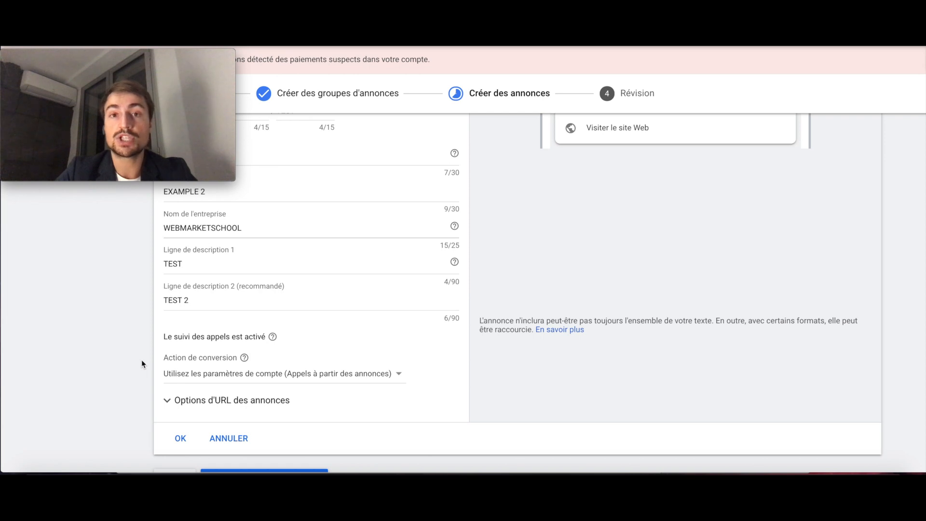
{"action": "scroll", "coordinate": [141, 361], "scroll_direction": "up", "scroll_amount": 1}
{"action": "scroll", "coordinate": [142, 361], "scroll_direction": "down", "scroll_amount": 1}
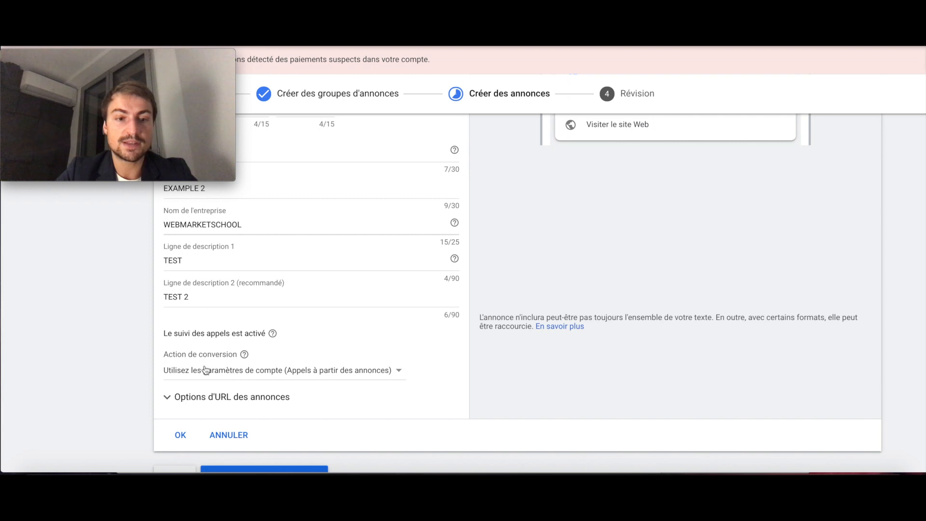
{"action": "left_click", "coordinate": [191, 375]}
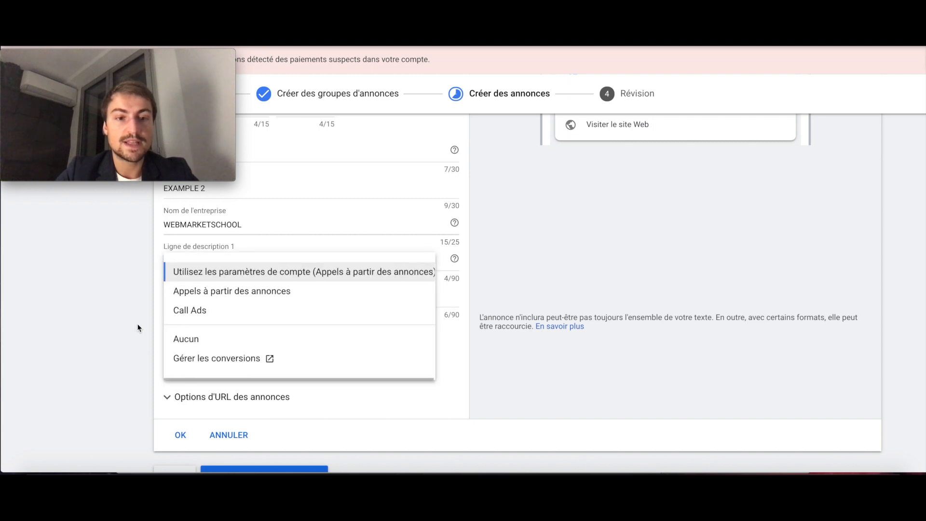
{"action": "left_click", "coordinate": [175, 292]}
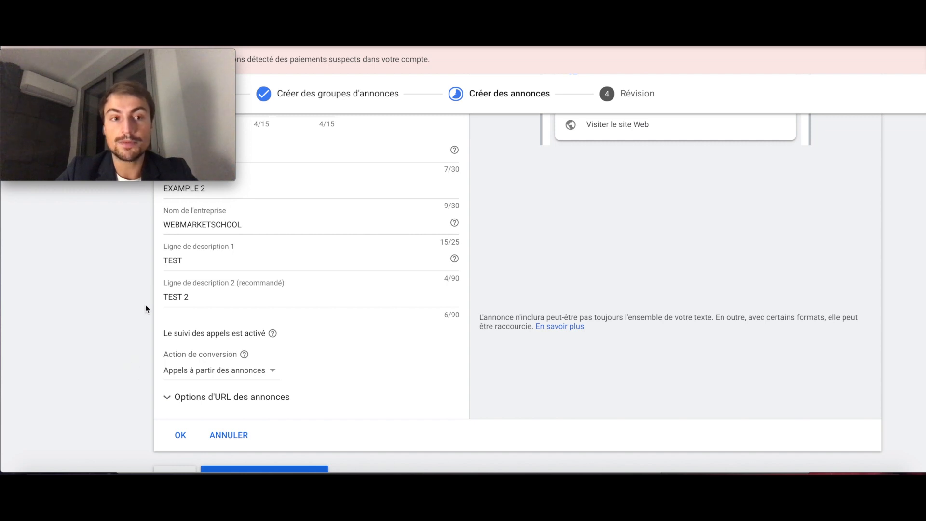
{"action": "scroll", "coordinate": [127, 272], "scroll_direction": "up", "scroll_amount": 2}
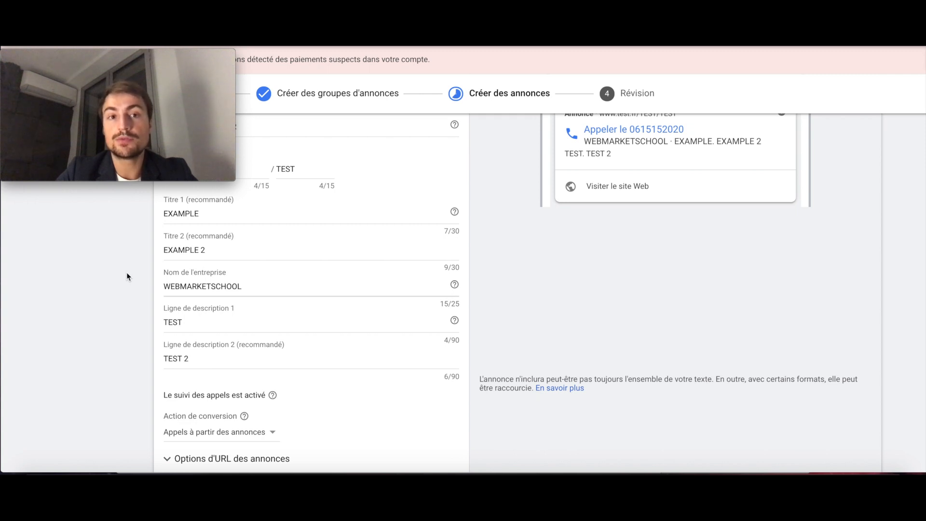
{"action": "scroll", "coordinate": [127, 275], "scroll_direction": "up", "scroll_amount": 2}
{"action": "scroll", "coordinate": [127, 275], "scroll_direction": "down", "scroll_amount": 5}
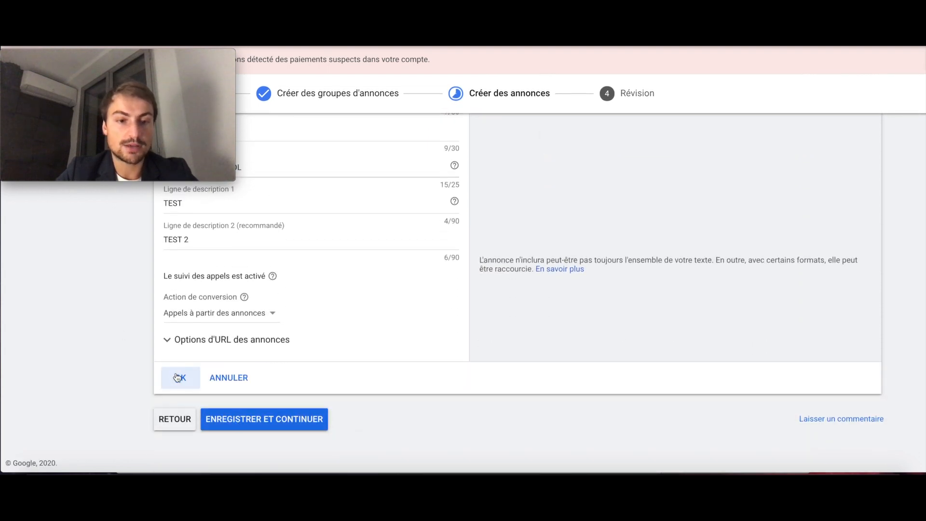
{"action": "scroll", "coordinate": [108, 311], "scroll_direction": "up", "scroll_amount": 4}
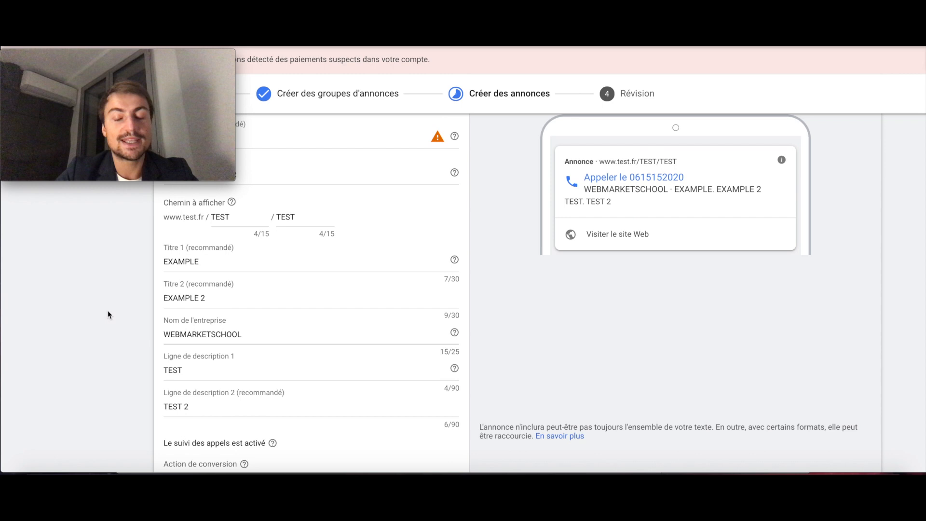
{"action": "scroll", "coordinate": [108, 314], "scroll_direction": "up", "scroll_amount": 1}
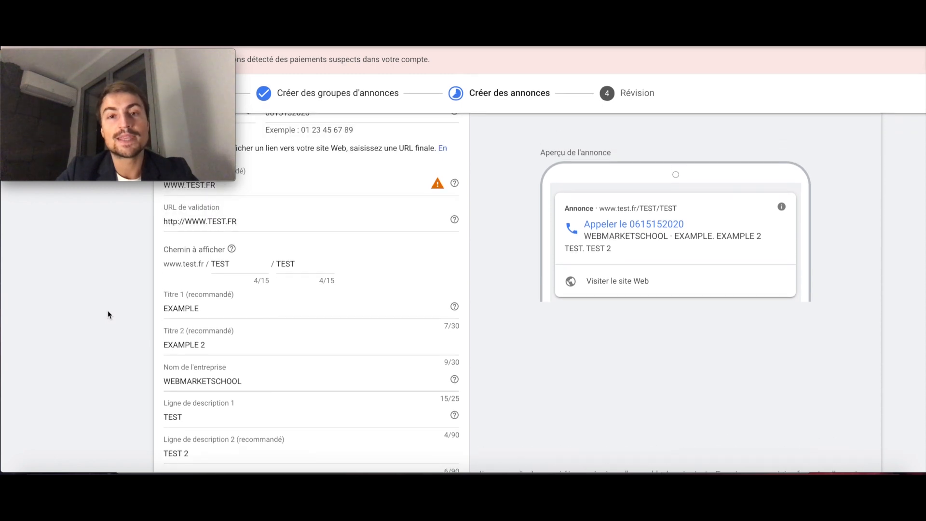